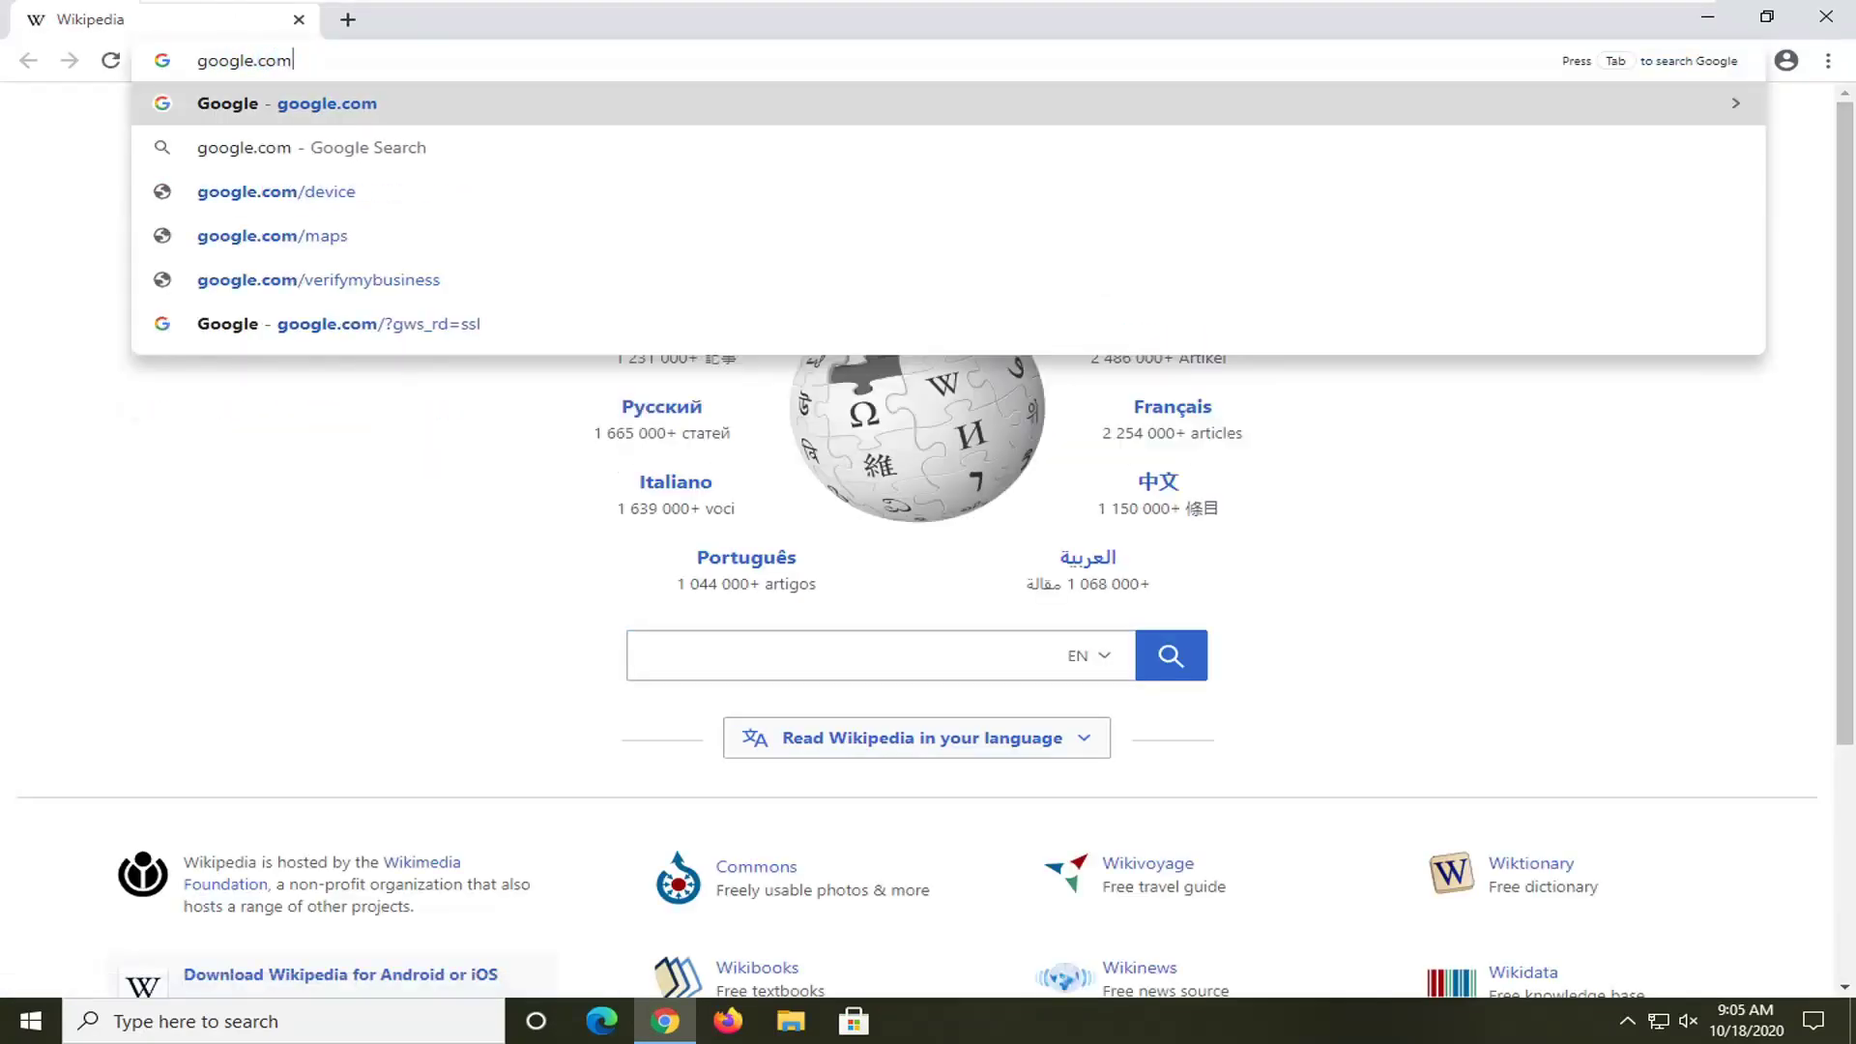
Search Google for 'directx end user runtime web installer' using the suggestion list
{"action": "key", "text": "Return"}
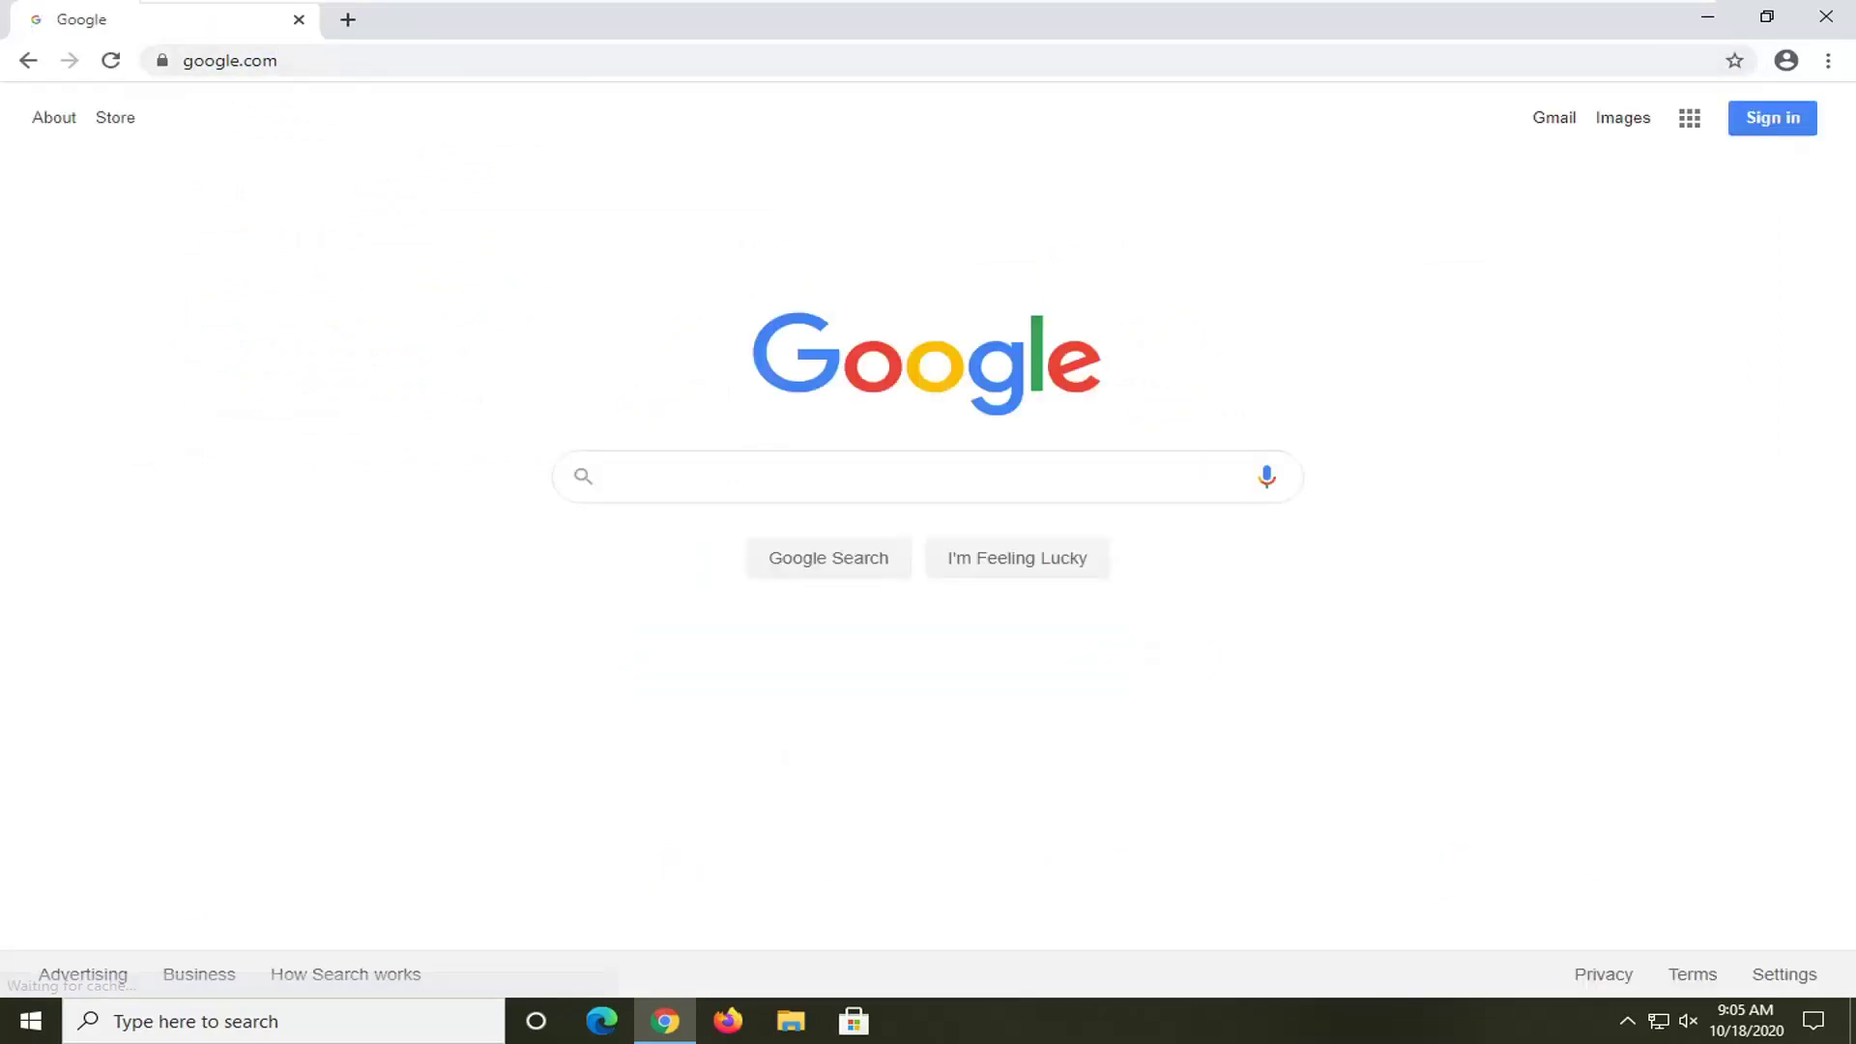
{"action": "left_click", "coordinate": [743, 467]}
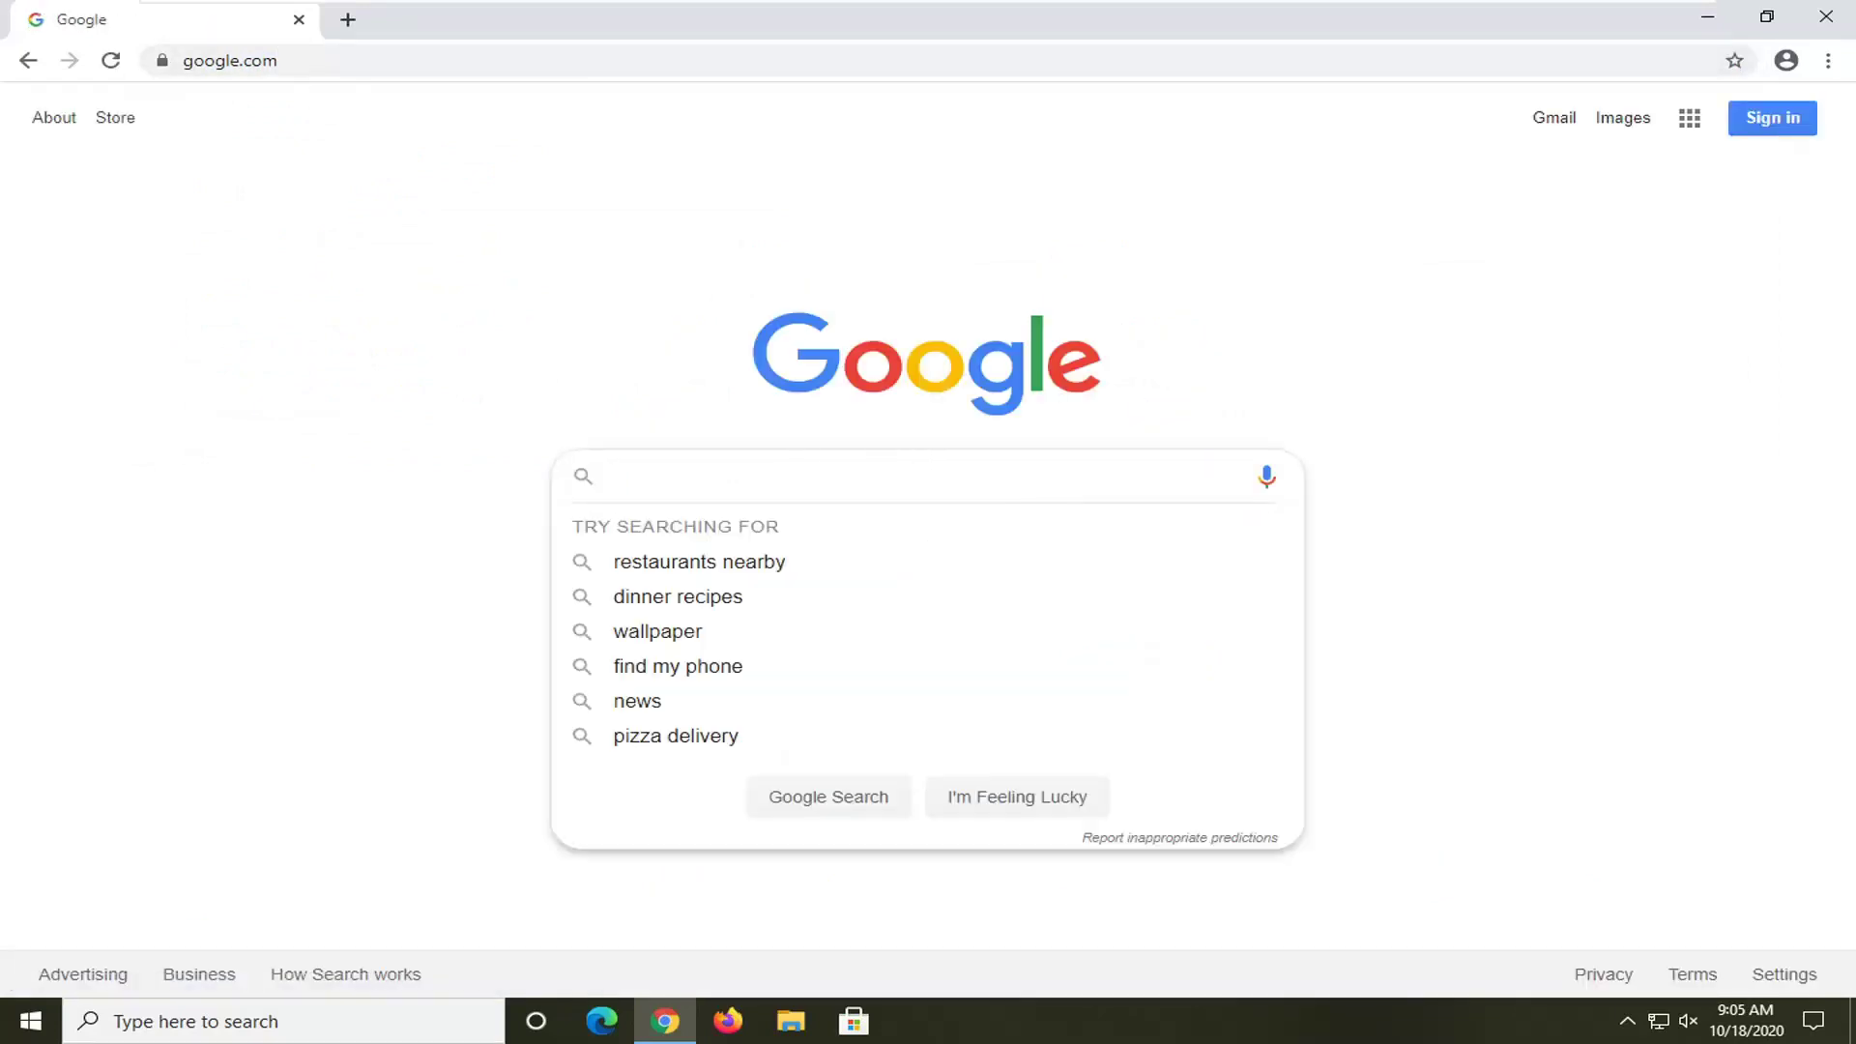
{"action": "type", "text": "directx"}
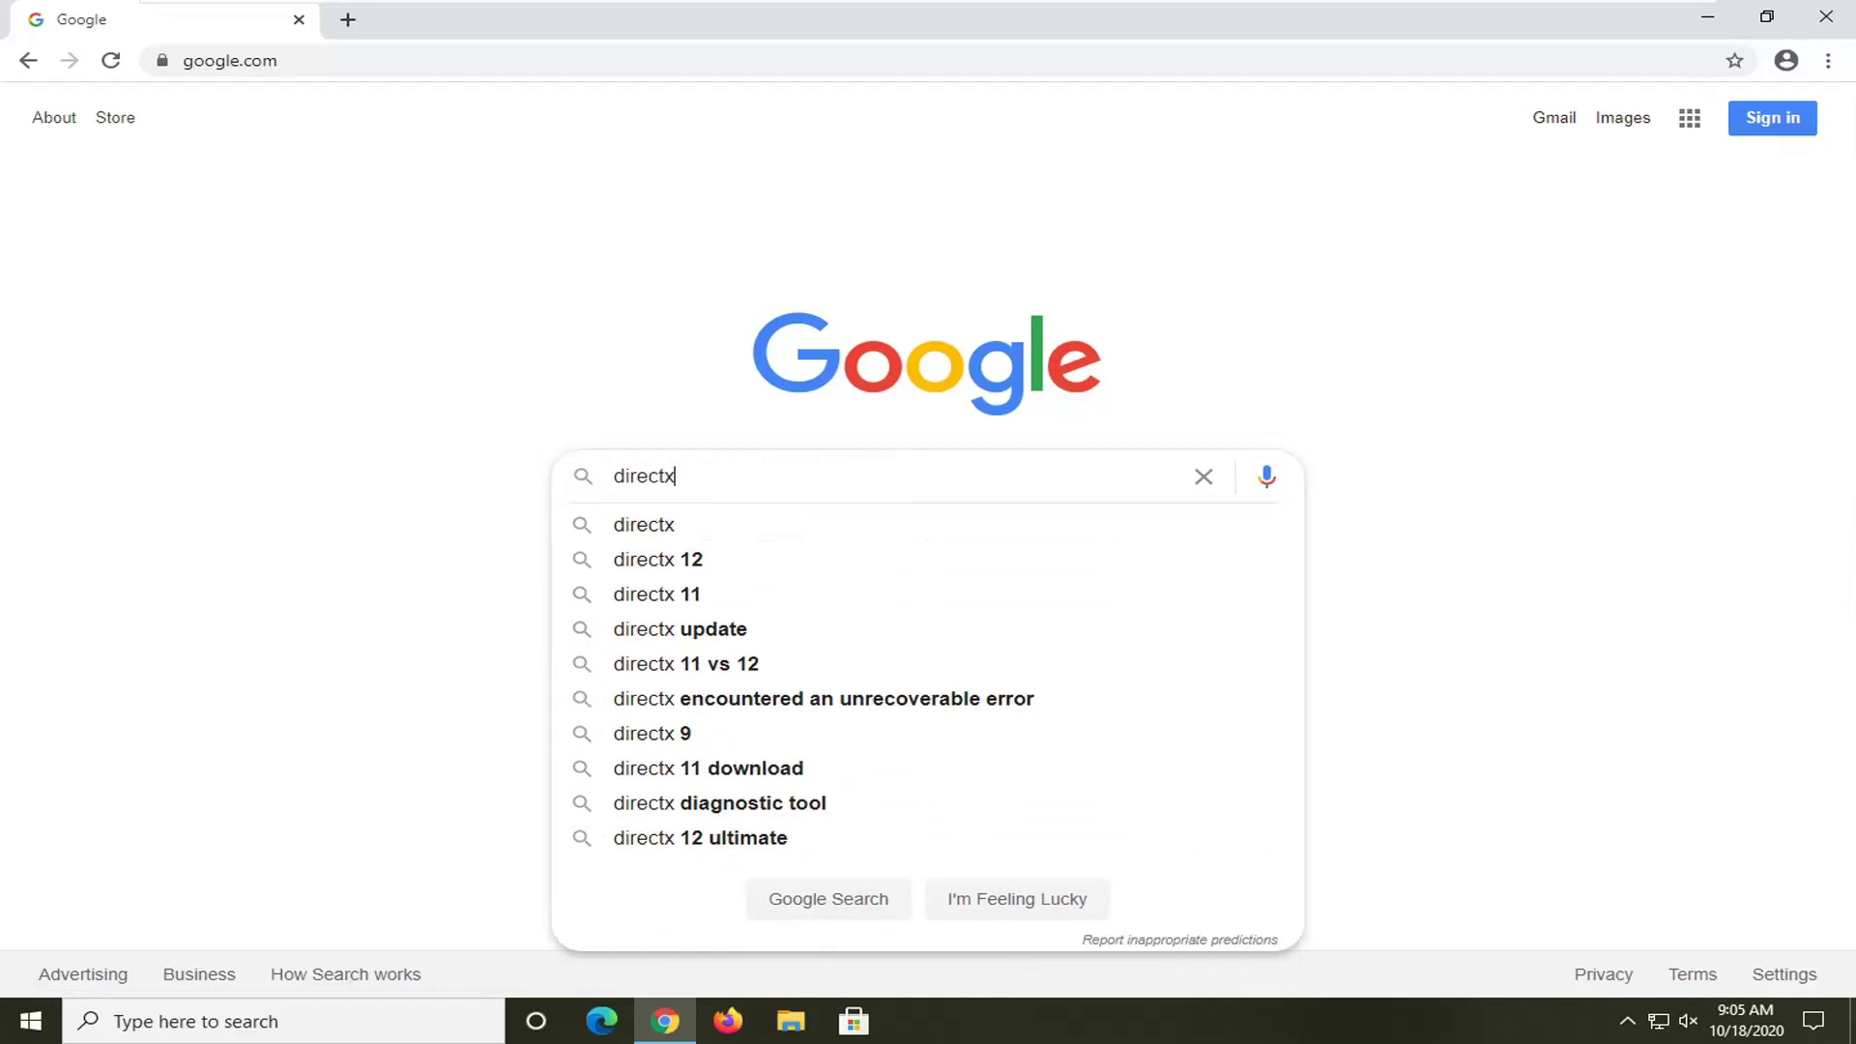
{"action": "type", "text": " end user ru"}
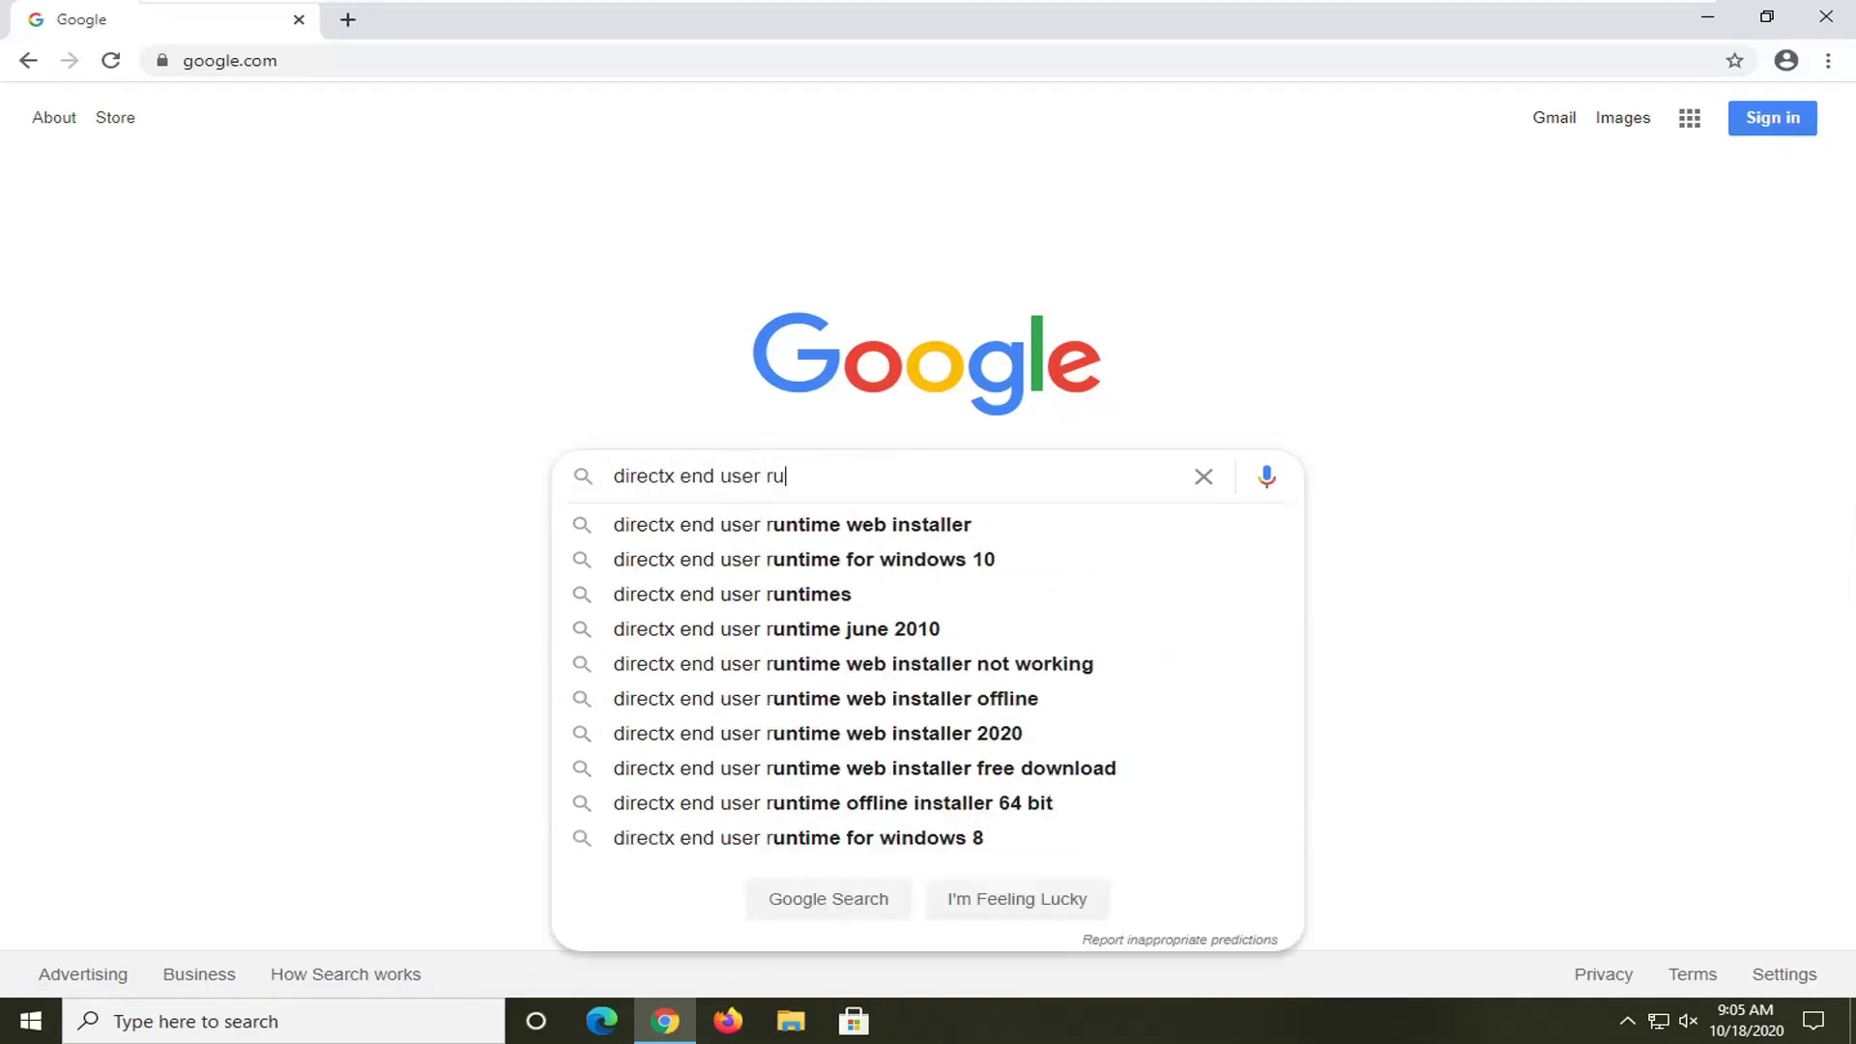
{"action": "type", "text": "ntime"}
{"action": "key", "text": "Down"}
{"action": "key", "text": "Return"}
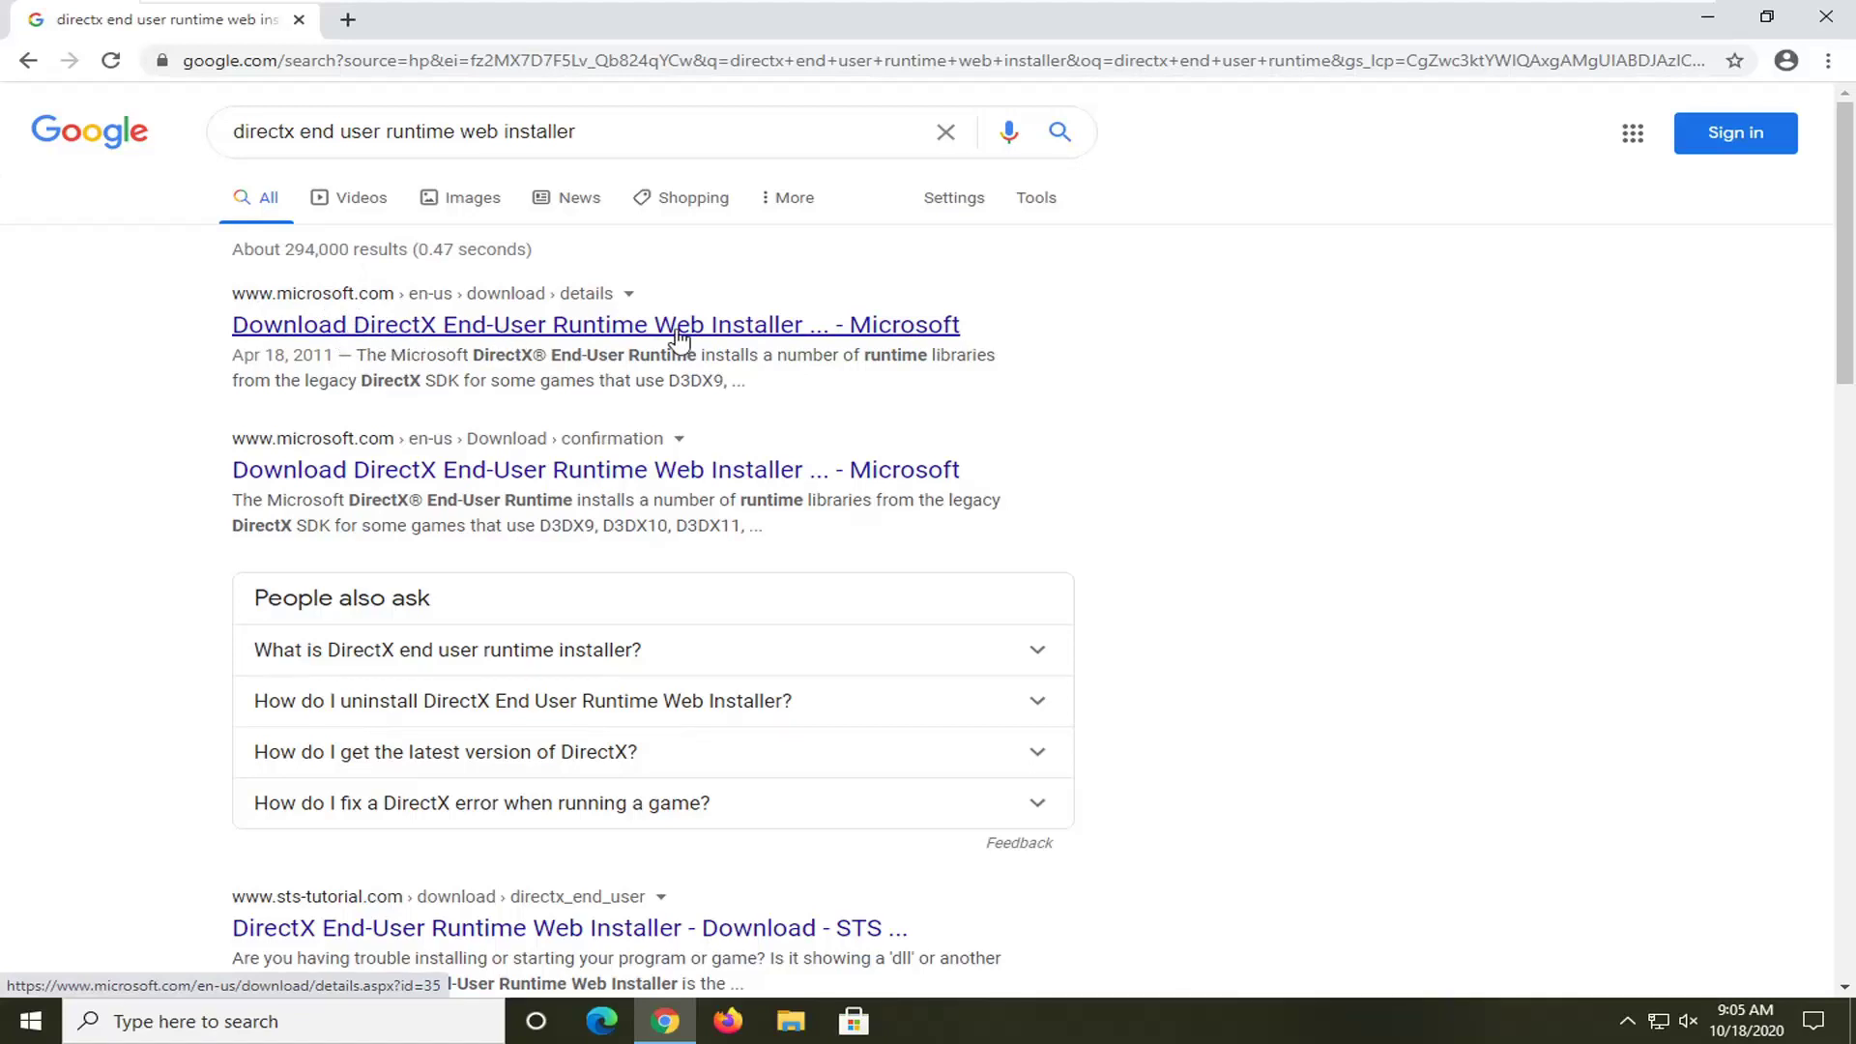
Download the English DirectX End-User Runtime Web Installer from Microsoft's download page
{"action": "left_click", "coordinate": [747, 325]}
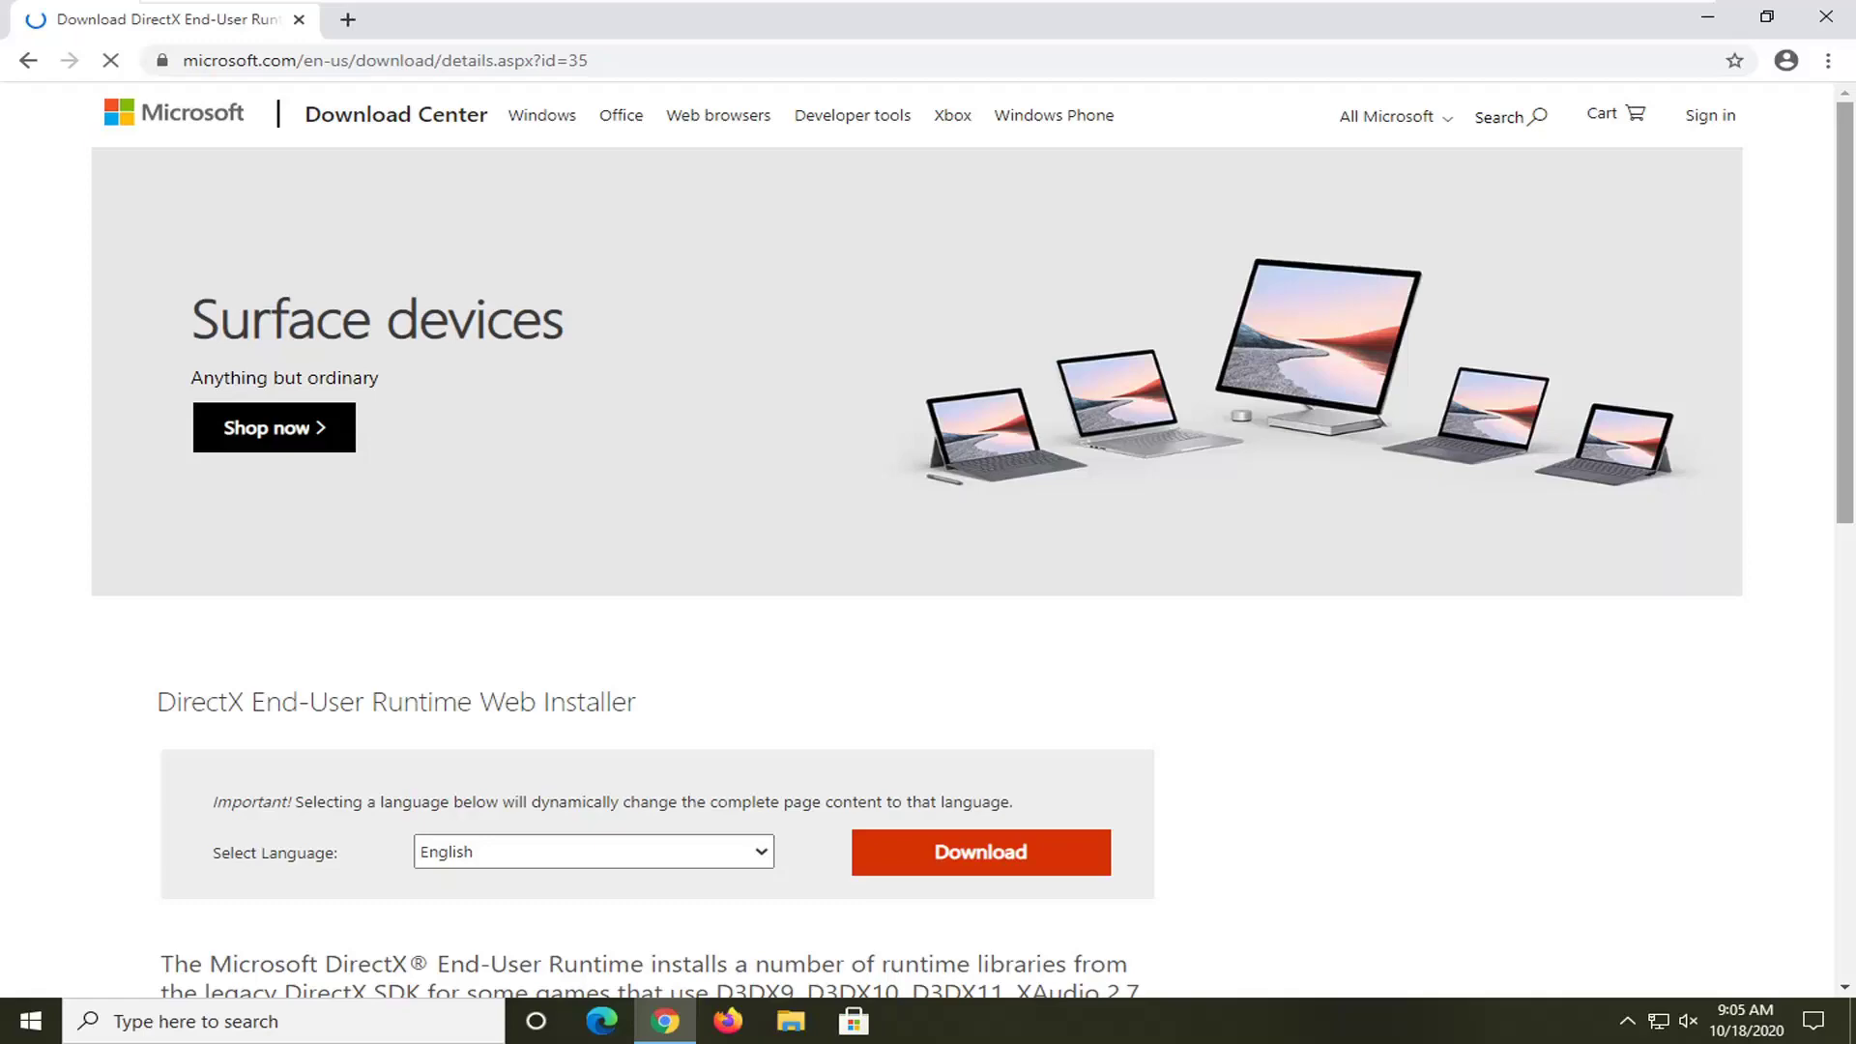
{"action": "scroll", "coordinate": [479, 839], "scroll_direction": "down", "scroll_amount": 2}
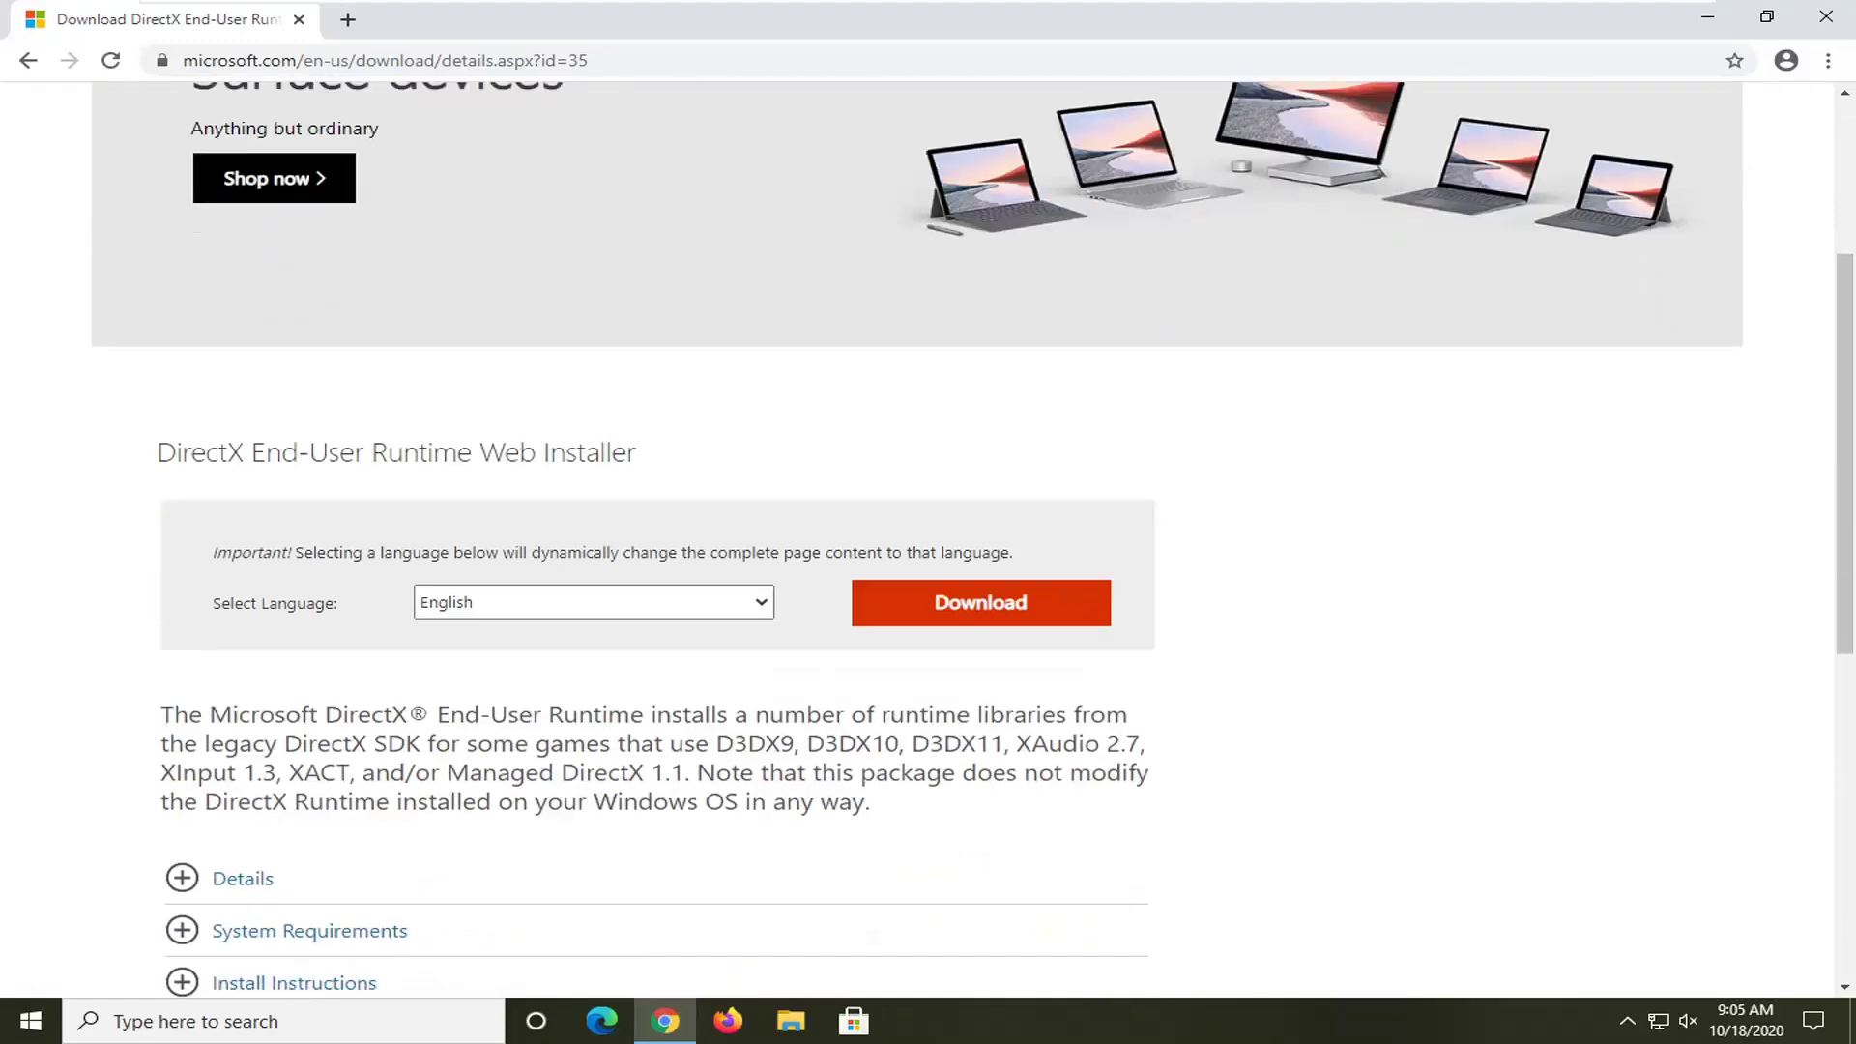
{"action": "left_click", "coordinate": [588, 603]}
{"action": "left_click", "coordinate": [455, 670]}
{"action": "left_click", "coordinate": [984, 609]}
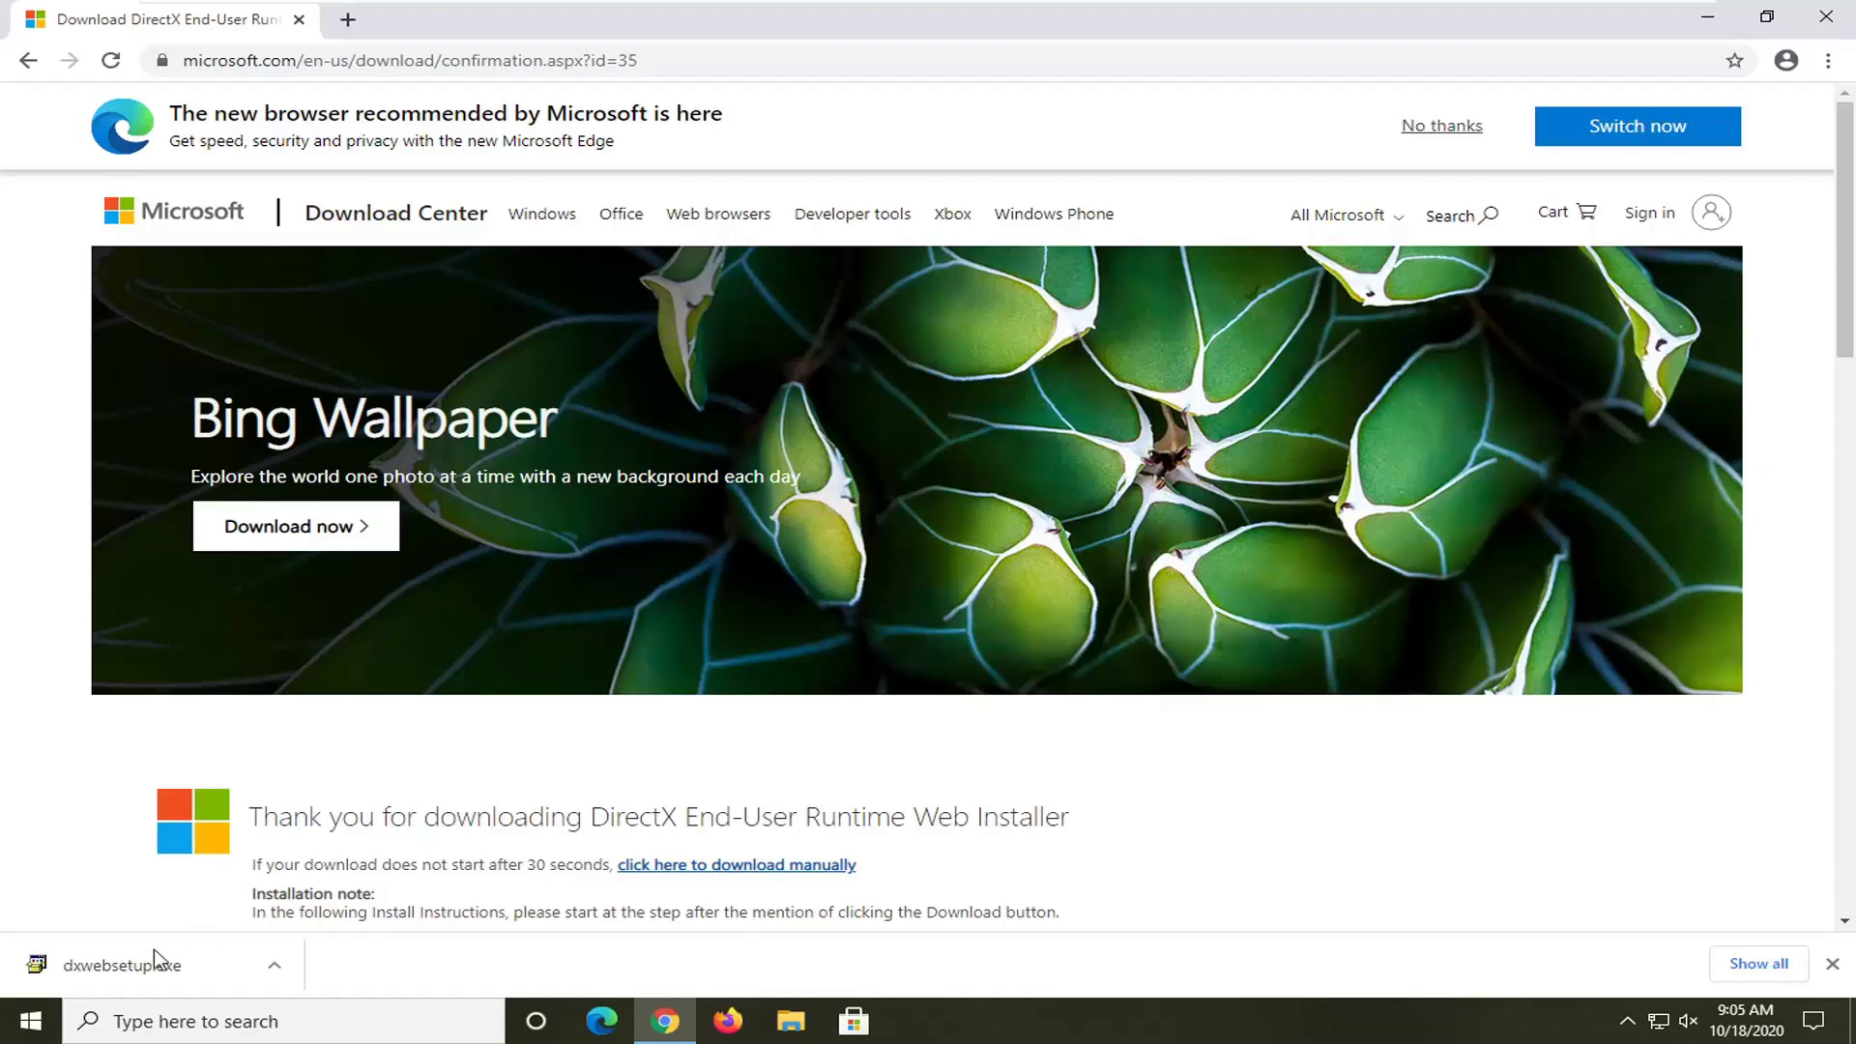
Run dxwebsetup.exe, approve the UAC prompt, and minimize Chrome to reveal the wizard
{"action": "left_click", "coordinate": [128, 972]}
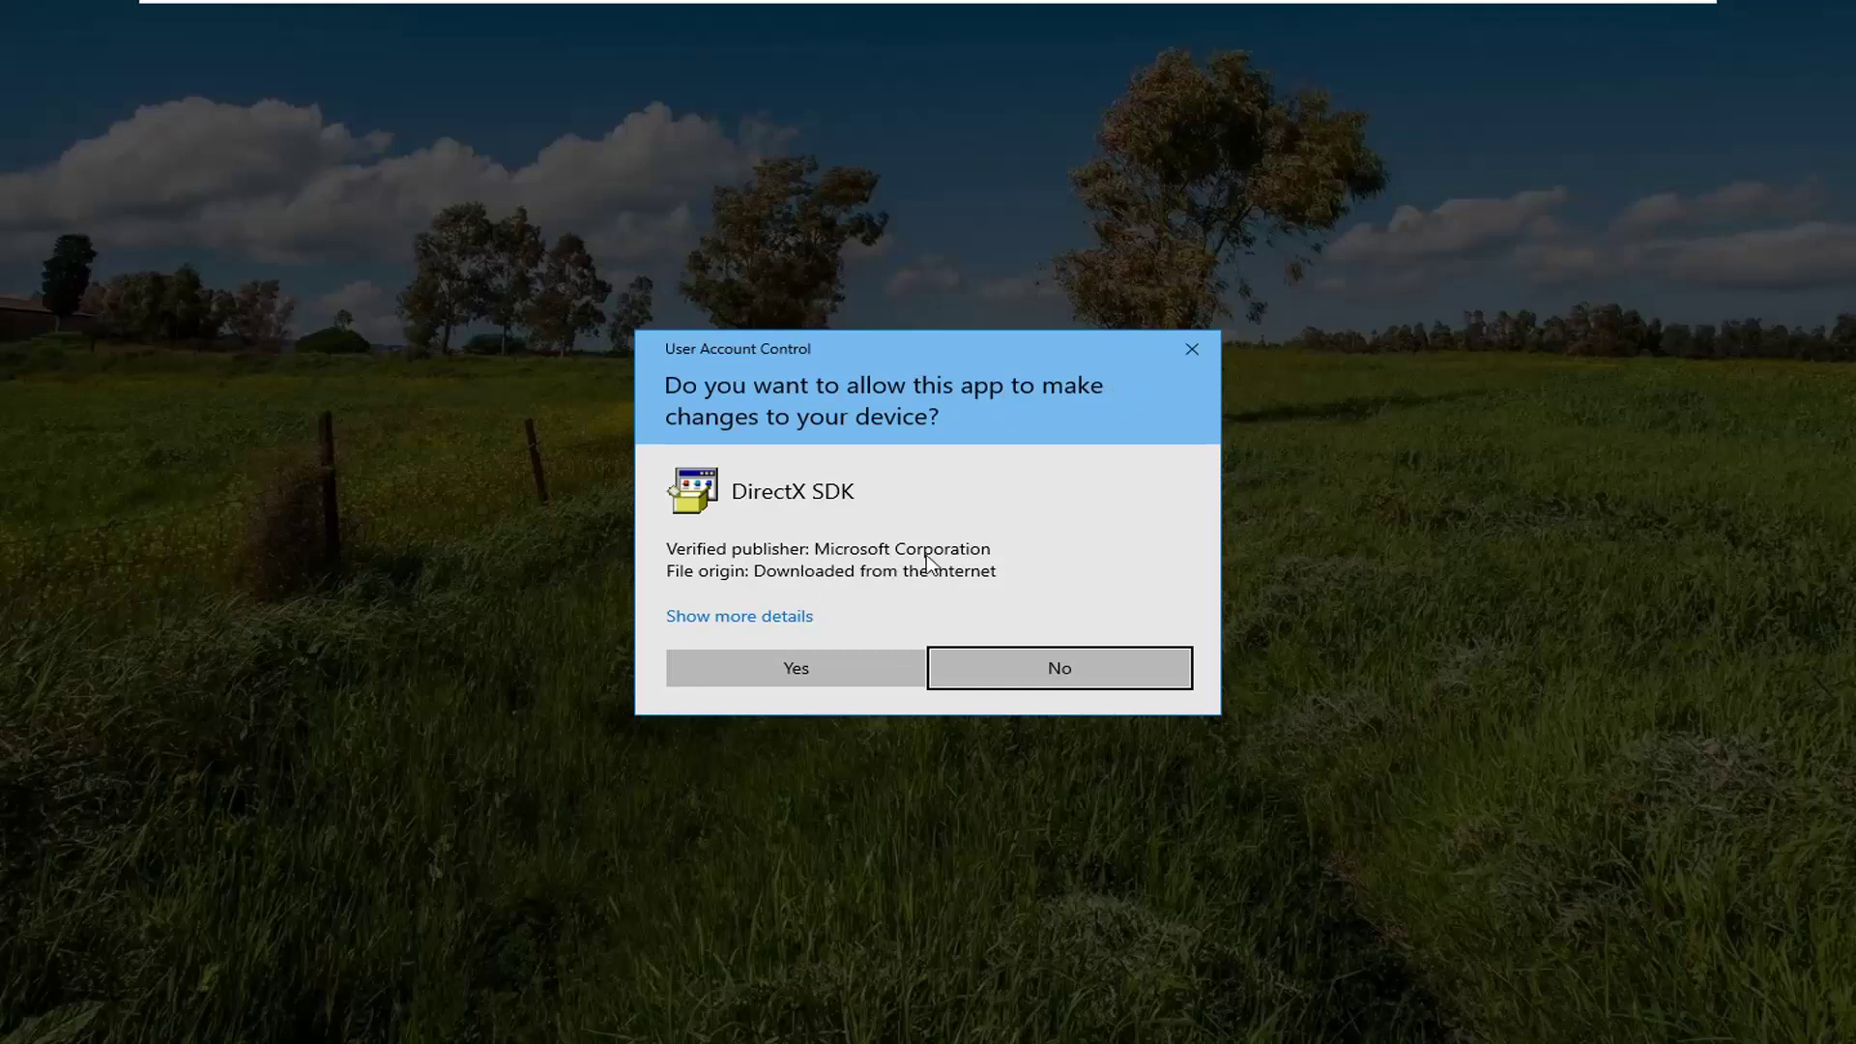
{"action": "left_click", "coordinate": [812, 678]}
{"action": "left_click", "coordinate": [1706, 18]}
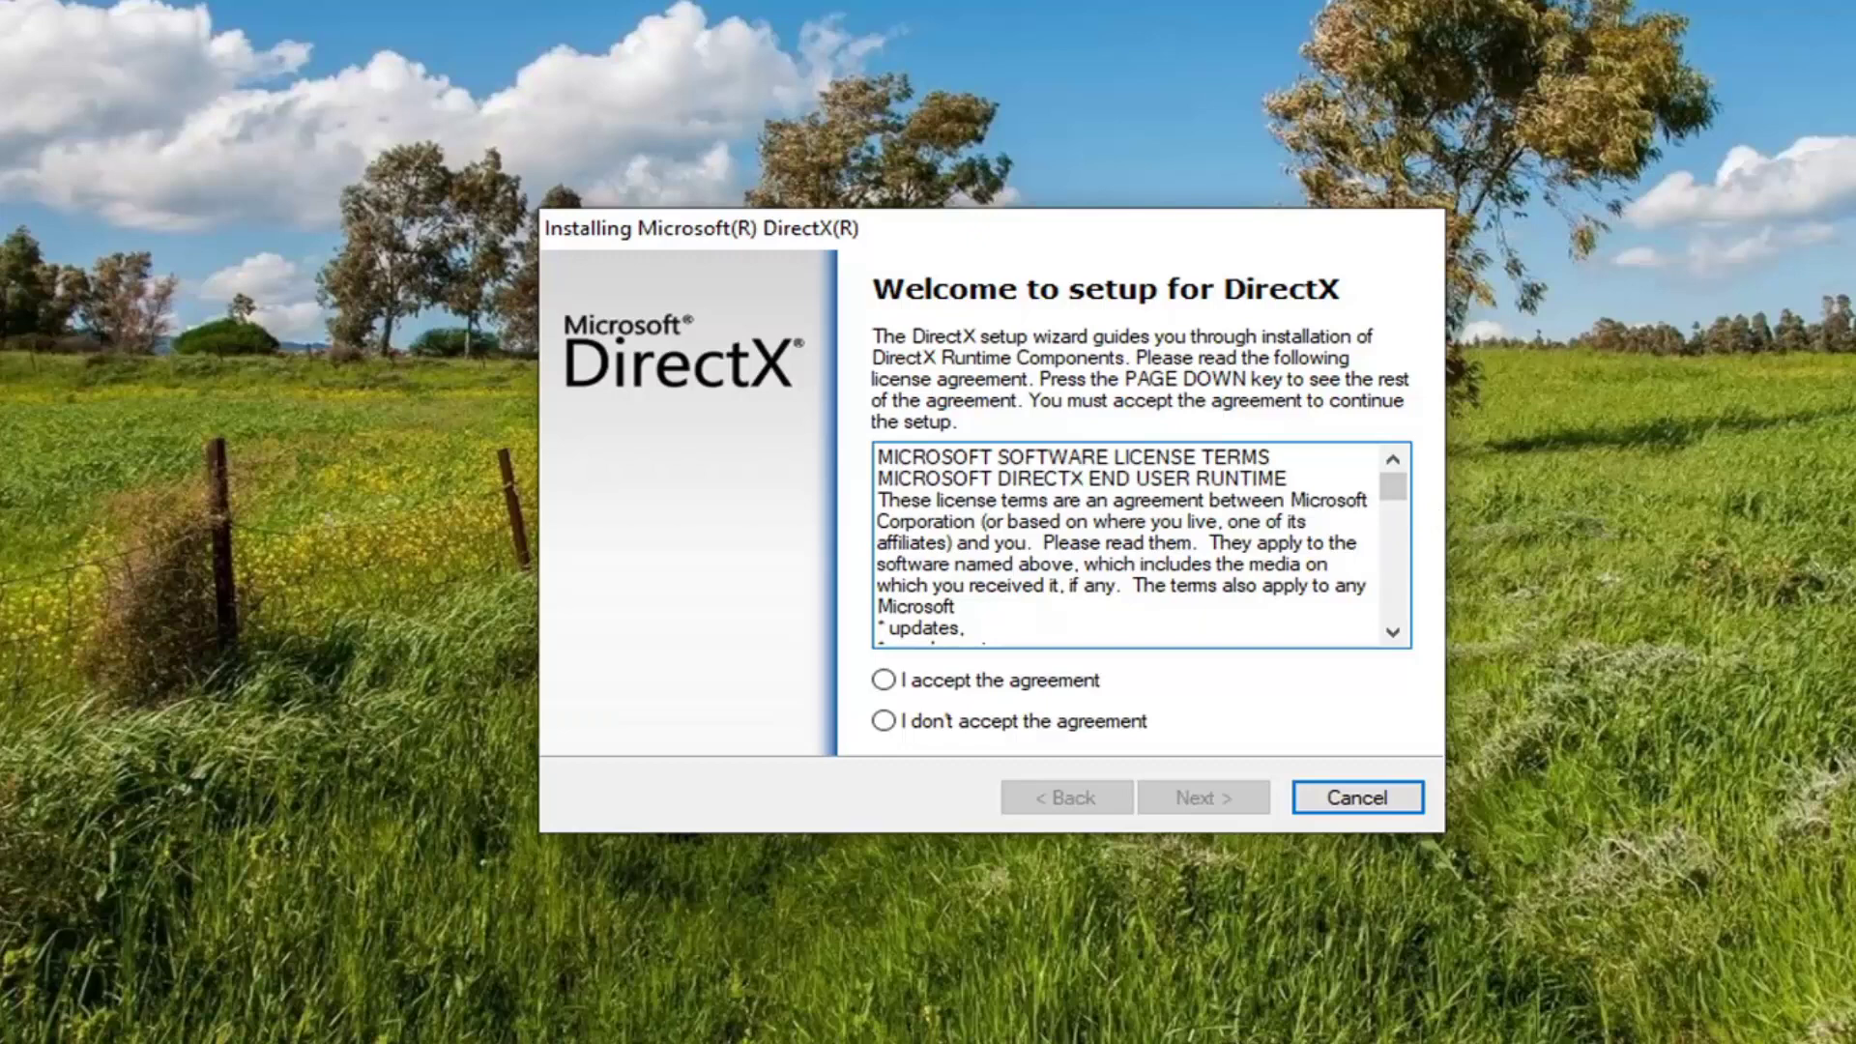
{"action": "left_click_drag", "start_coordinate": [1392, 488], "coordinate": [1394, 613]}
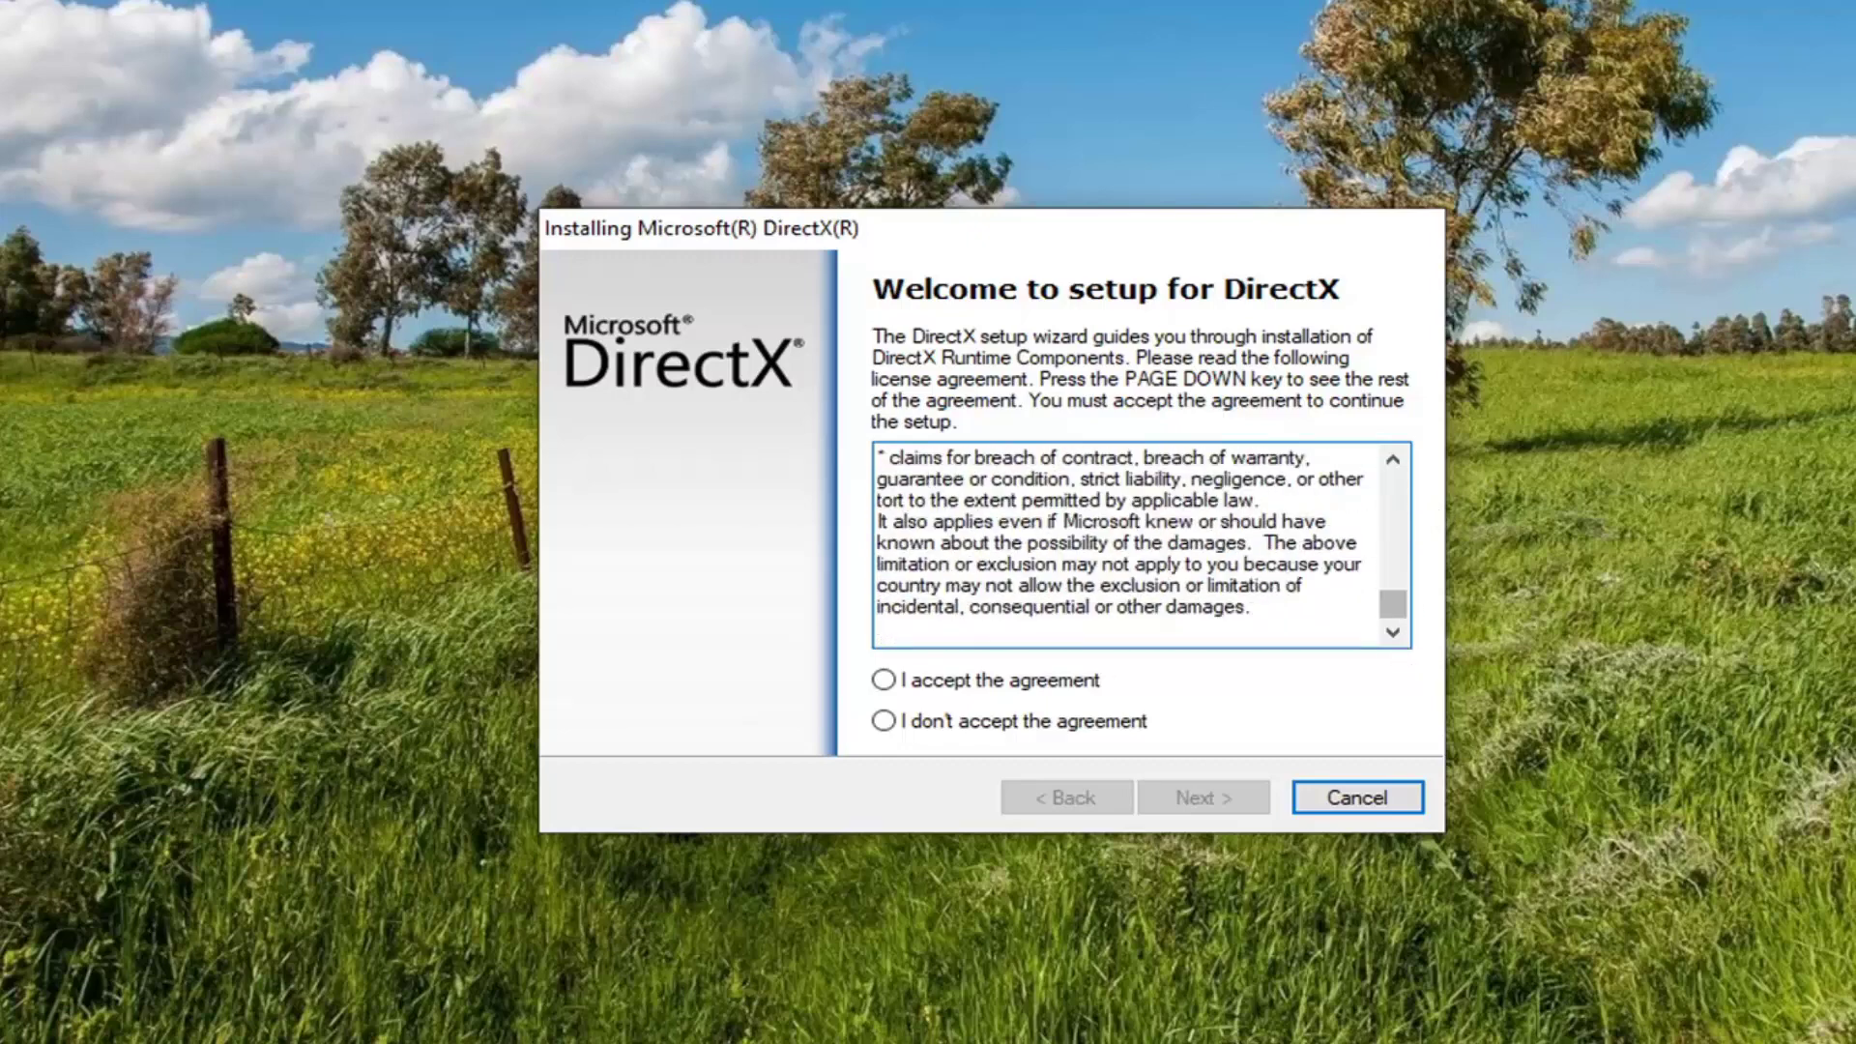
{"action": "scroll", "coordinate": [1102, 552], "scroll_direction": "up", "scroll_amount": 2}
{"action": "scroll", "coordinate": [1102, 552], "scroll_direction": "down", "scroll_amount": 2}
{"action": "mouse_move", "coordinate": [1390, 609]}
{"action": "left_mouse_down"}
{"action": "mouse_move", "coordinate": [1391, 518]}
{"action": "mouse_move", "coordinate": [1400, 652]}
{"action": "mouse_move", "coordinate": [1395, 478]}
{"action": "mouse_move", "coordinate": [1379, 705]}
{"action": "left_mouse_up"}
Accept the DirectX license agreement and continue to the Bing Bar page
{"action": "left_click", "coordinate": [884, 679]}
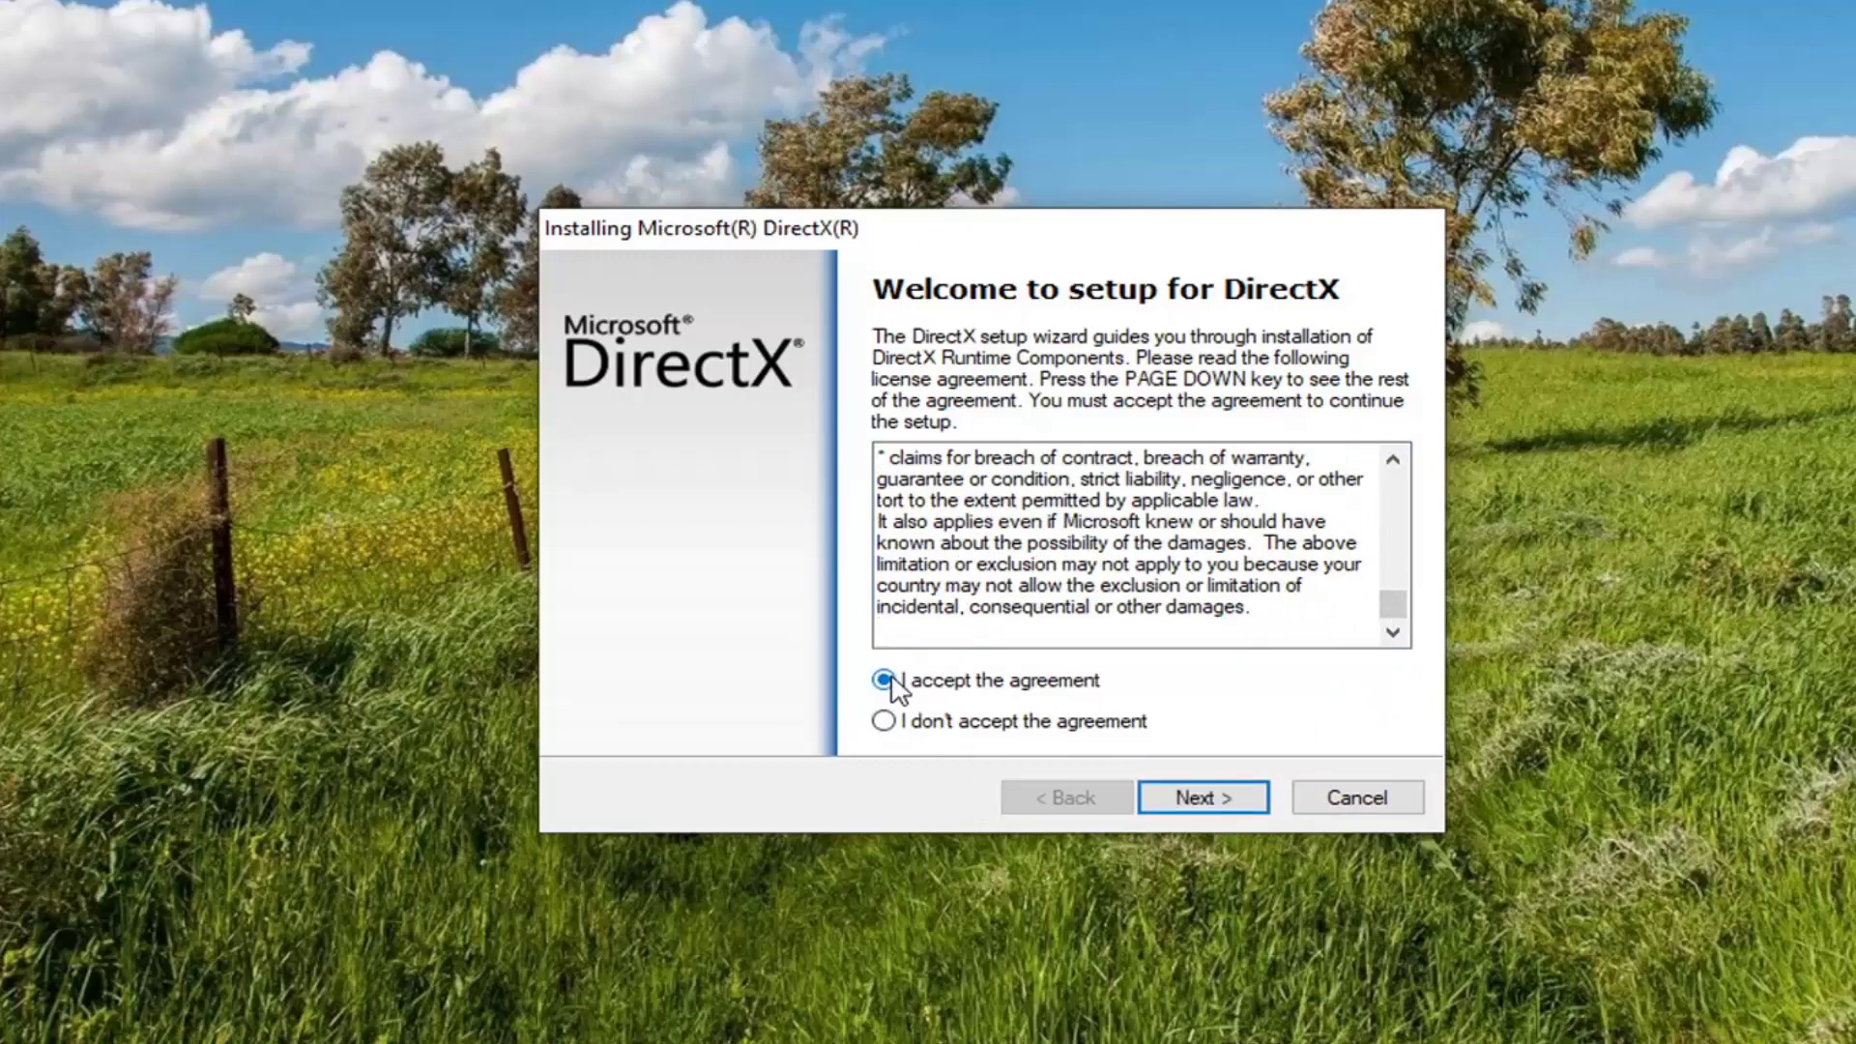
{"action": "left_click", "coordinate": [1182, 800]}
Decline the Bing Bar offer and continue to the components page
{"action": "left_click", "coordinate": [860, 566]}
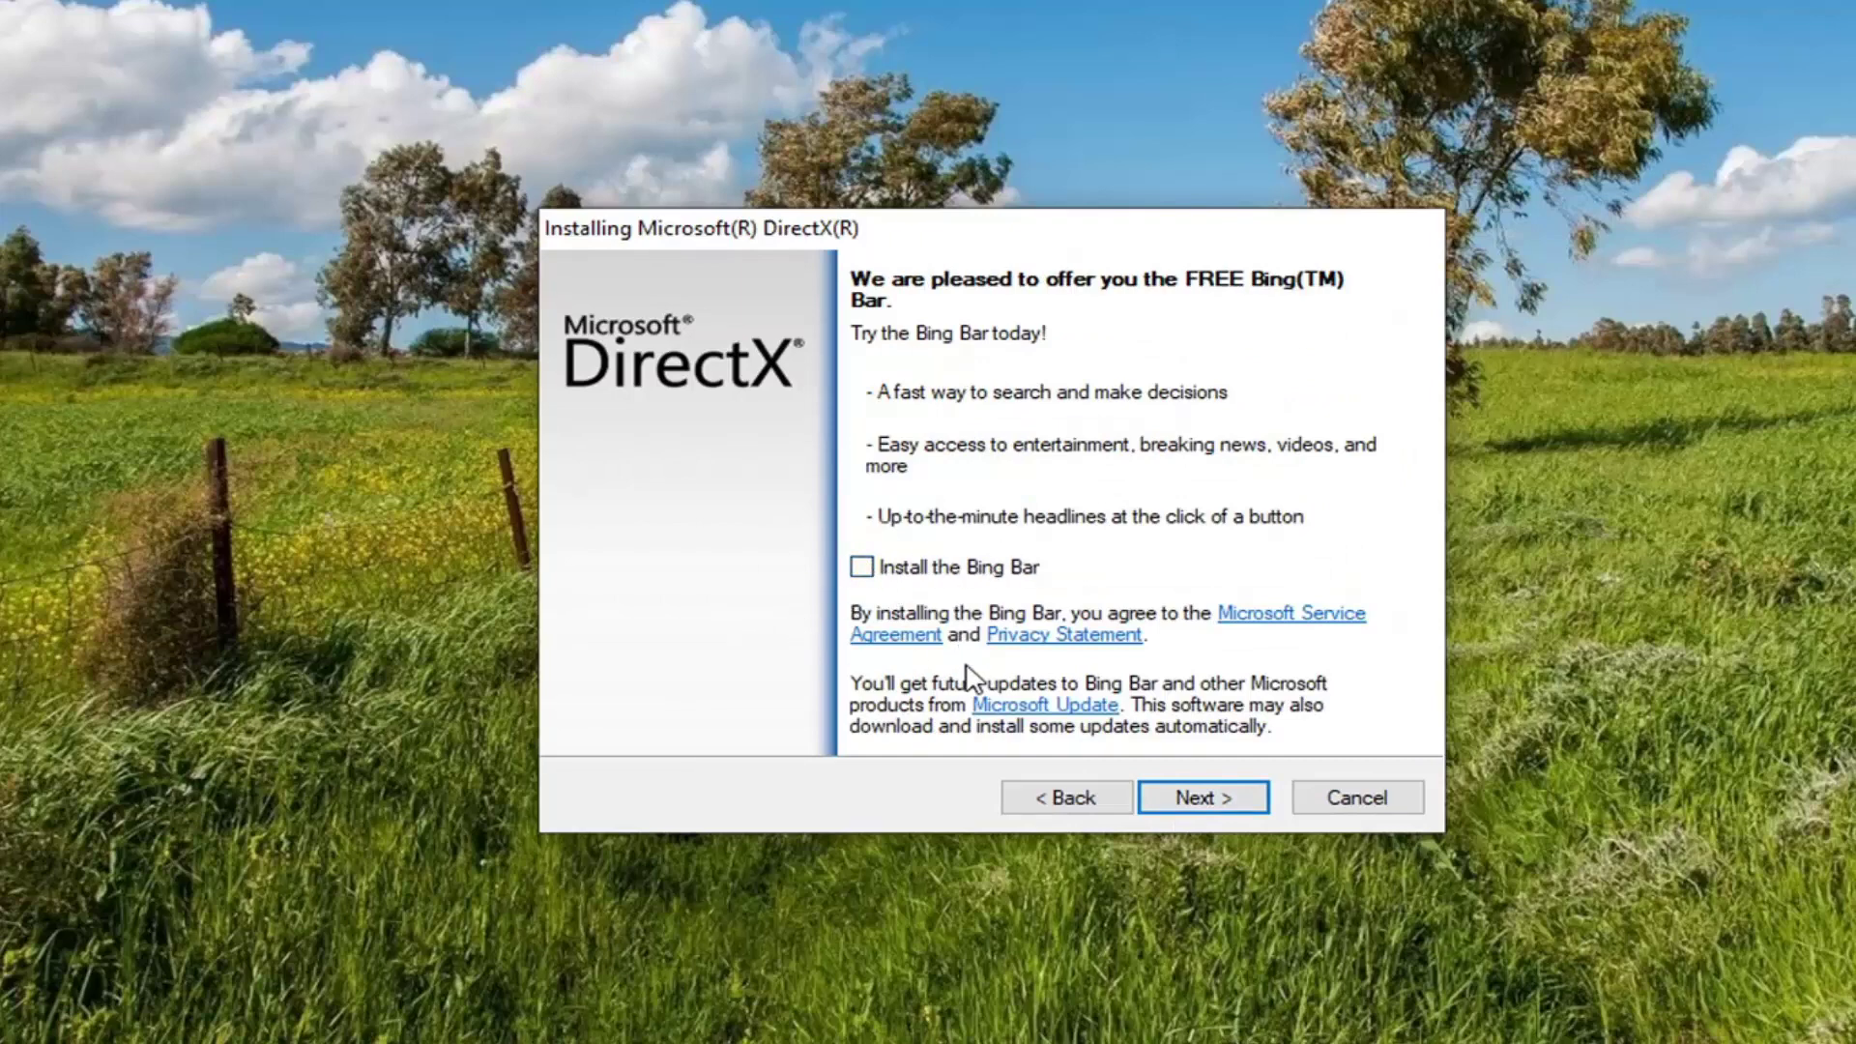
{"action": "left_click", "coordinate": [1222, 802]}
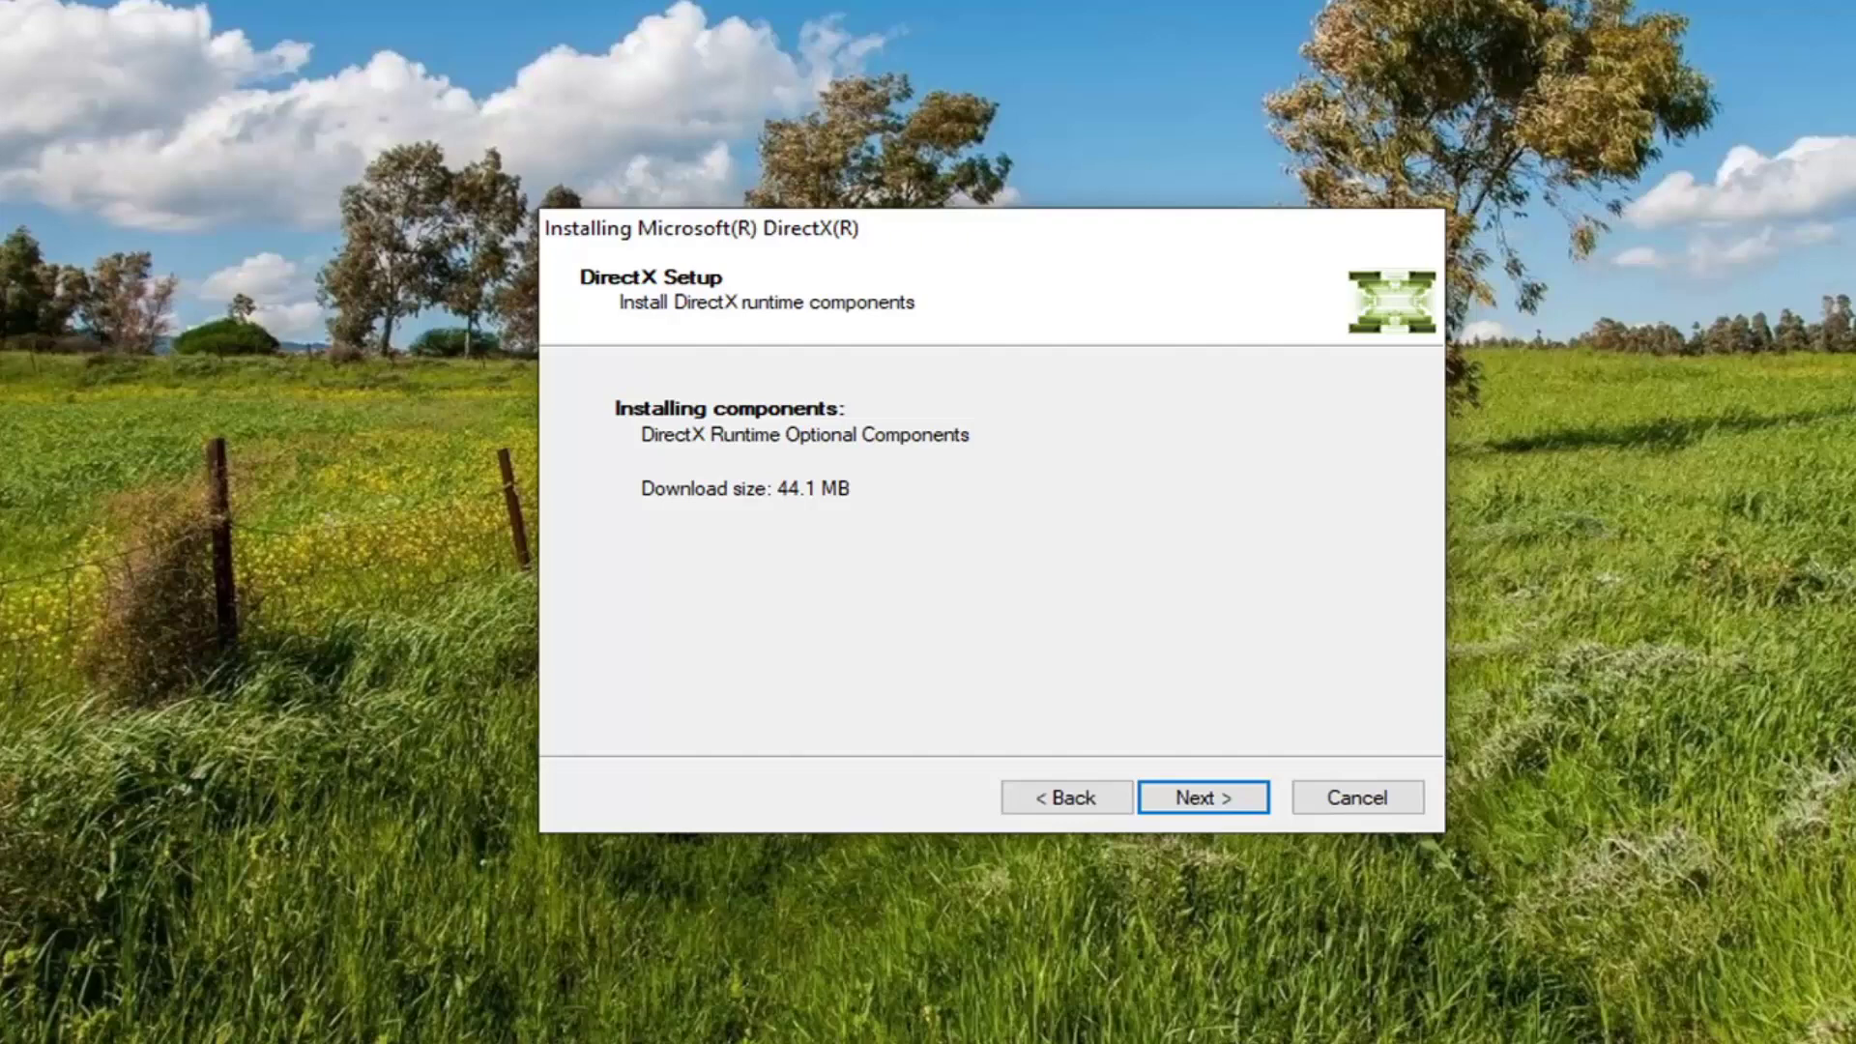
Confirm the 44.1 MB runtime download and let setup install the components
{"action": "left_click", "coordinate": [1202, 806]}
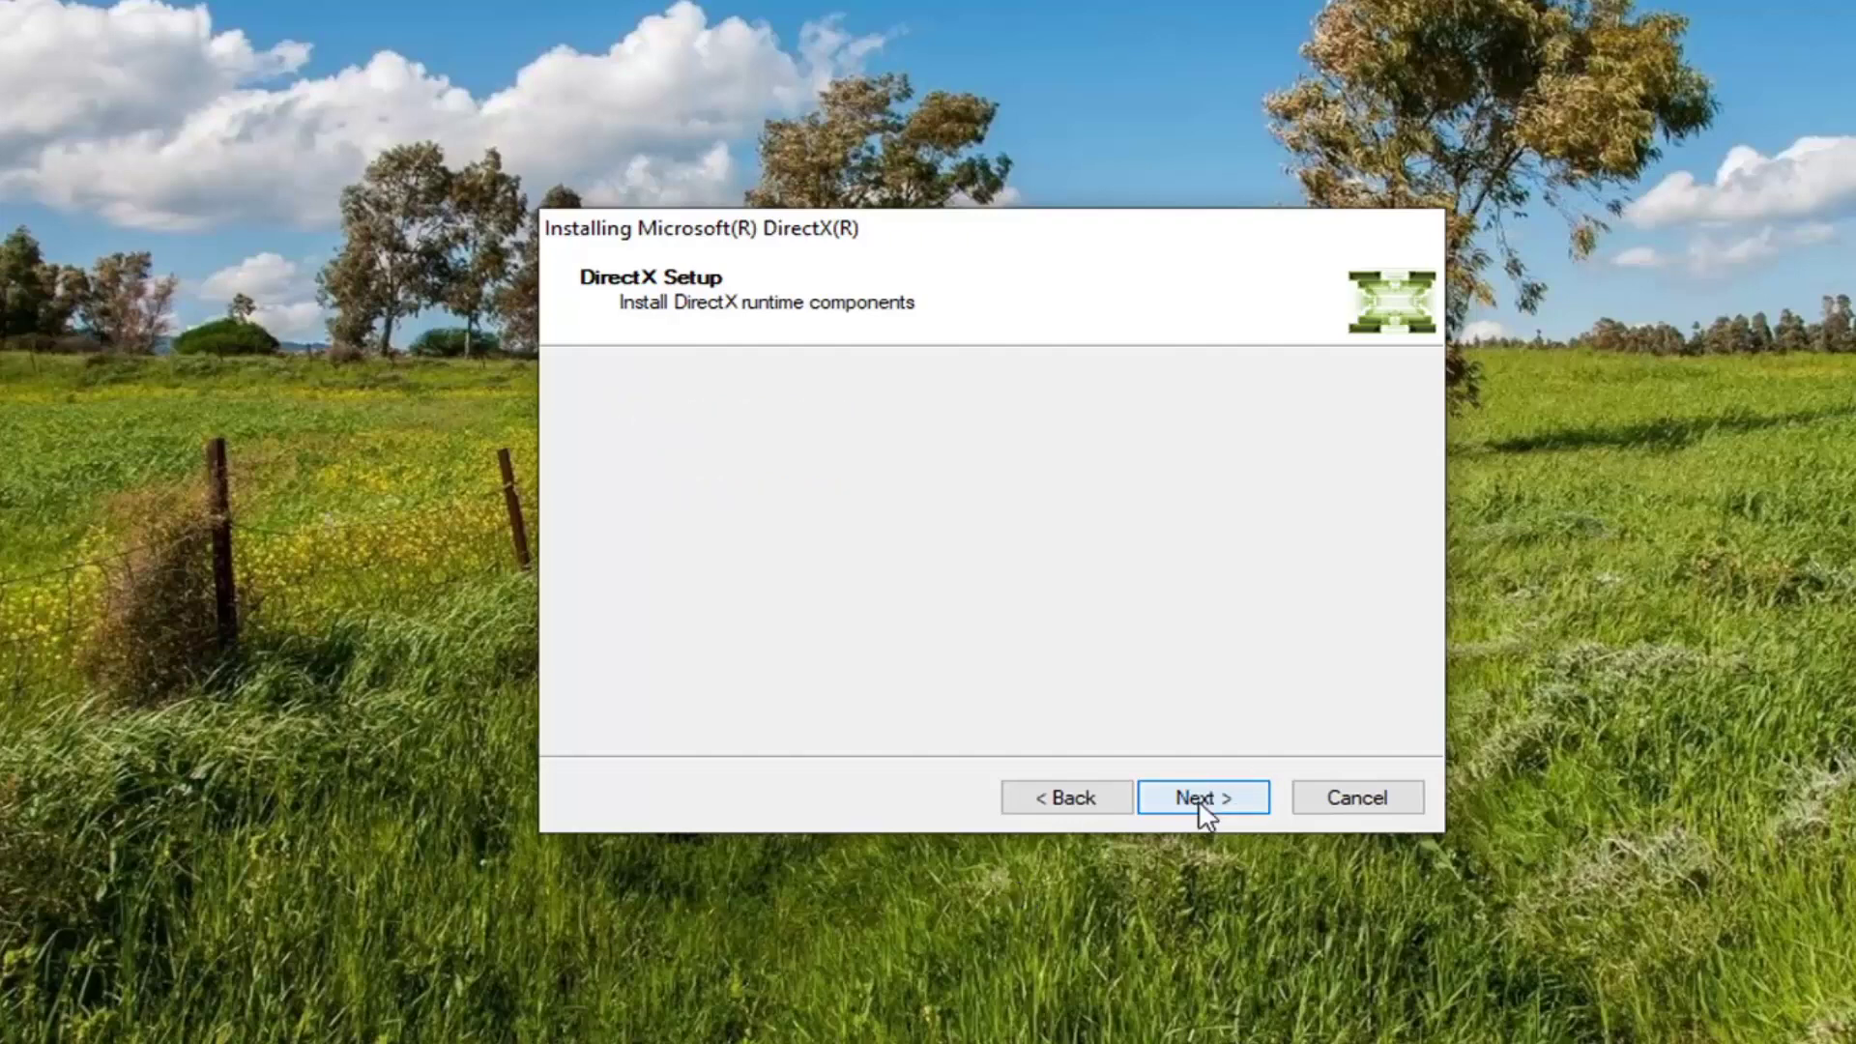